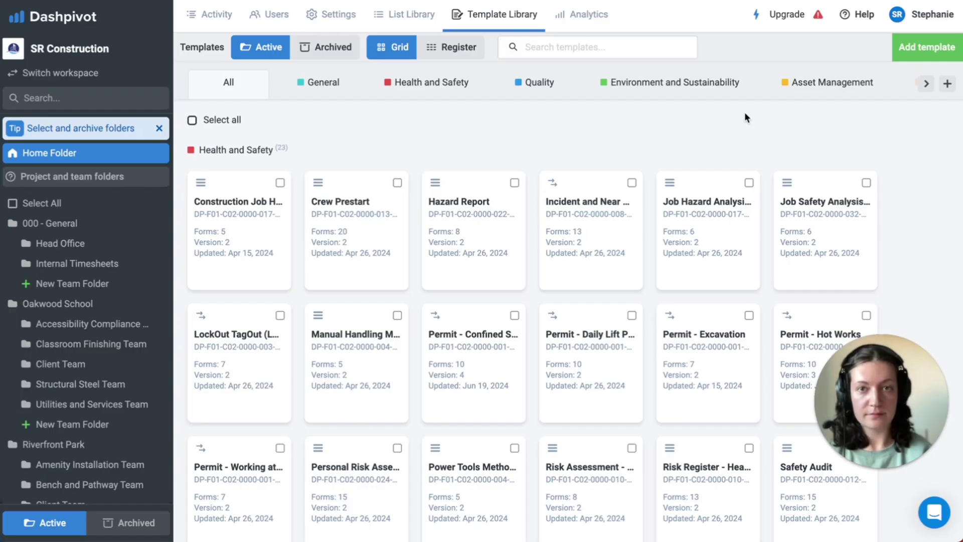
# - Start adding a template from the free public templates and search them for "permit"
pyautogui.click(918, 47)
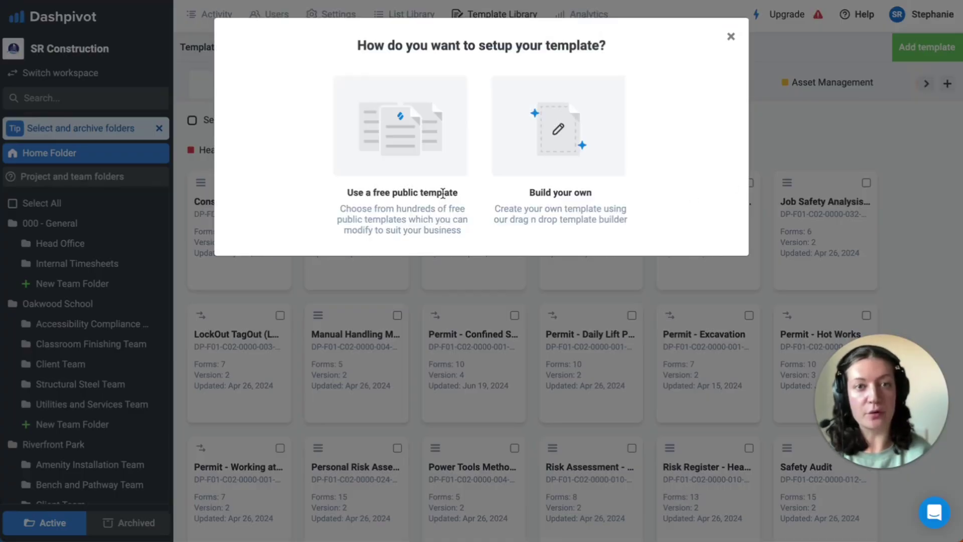
pyautogui.click(408, 163)
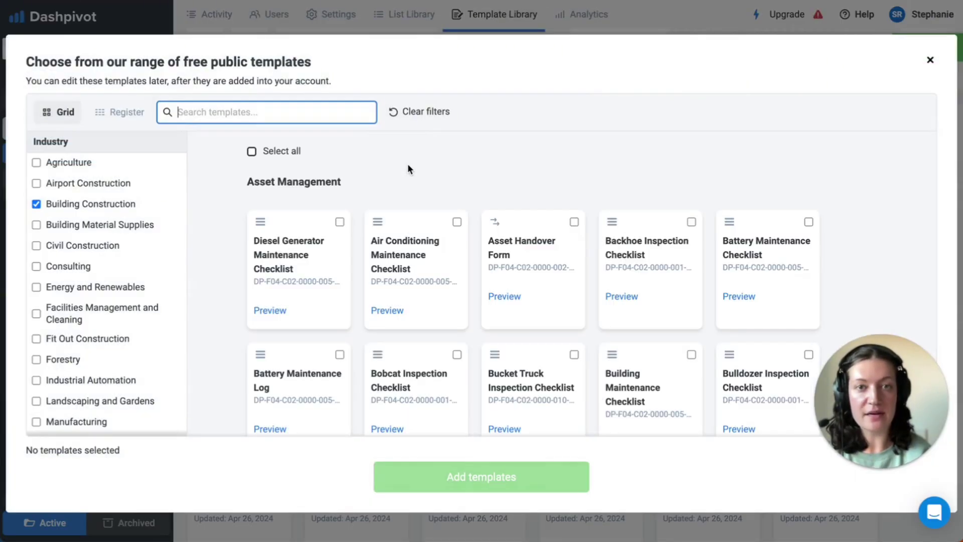
pyautogui.scroll(-5, 422, 265)
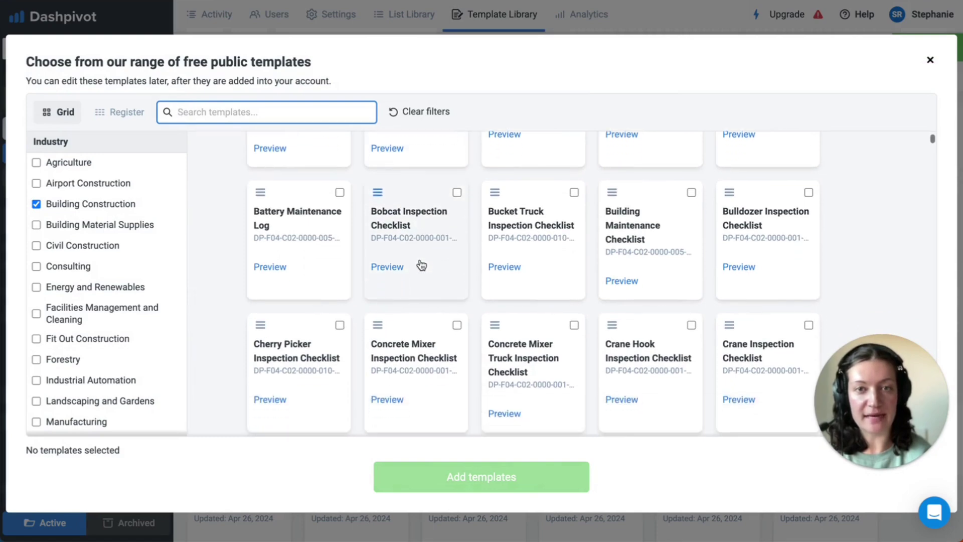
pyautogui.write('p')
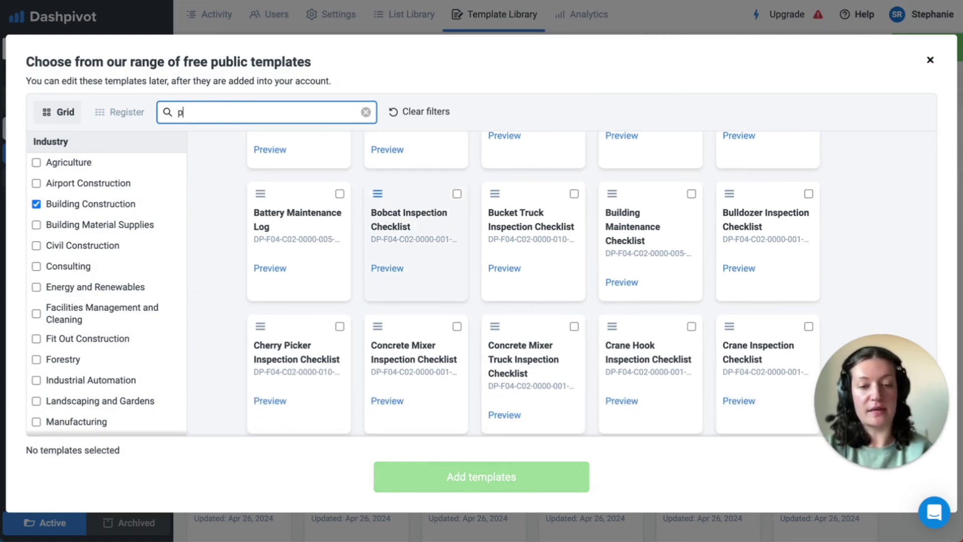
pyautogui.write('ermit')
pyautogui.scroll(1, 454, 277)
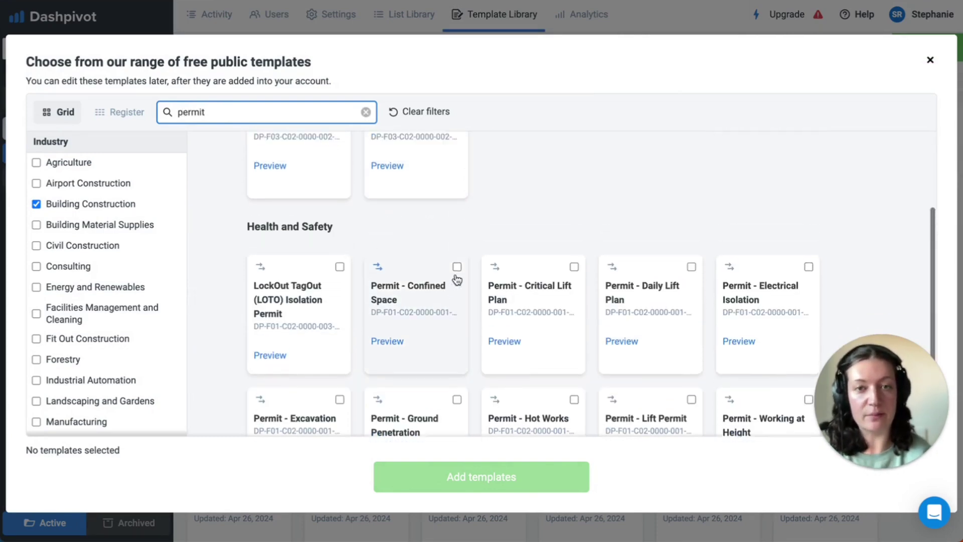
pyautogui.scroll(3, 456, 278)
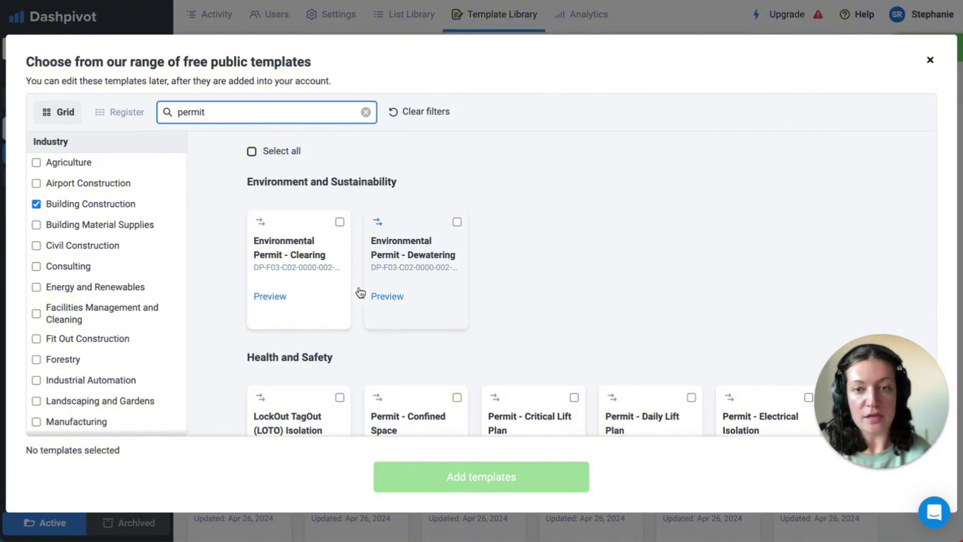
# - Preview the Environmental Permit - Clearing template and read through its clearing details, work details and checklist sections
pyautogui.click(270, 296)
pyautogui.scroll(-1, 270, 296)
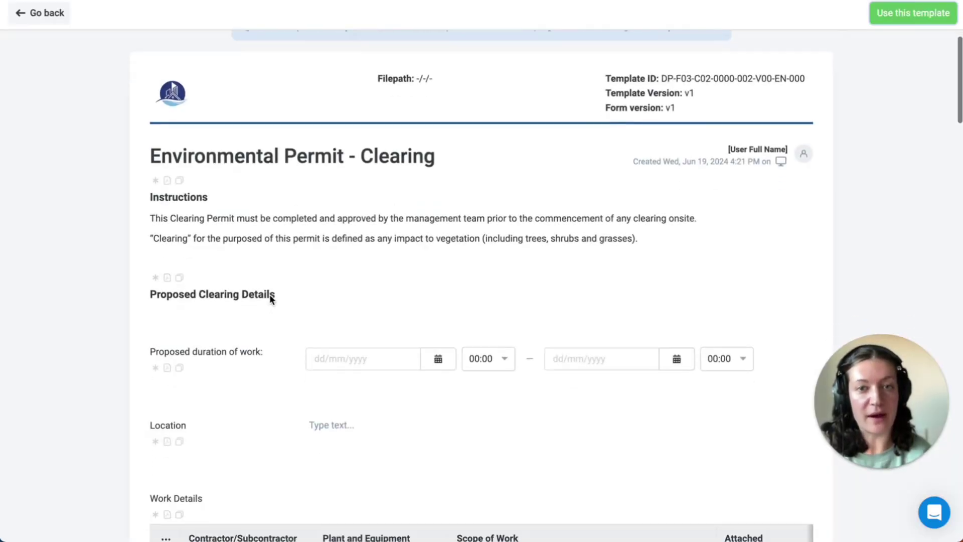
pyautogui.scroll(-5, 269, 294)
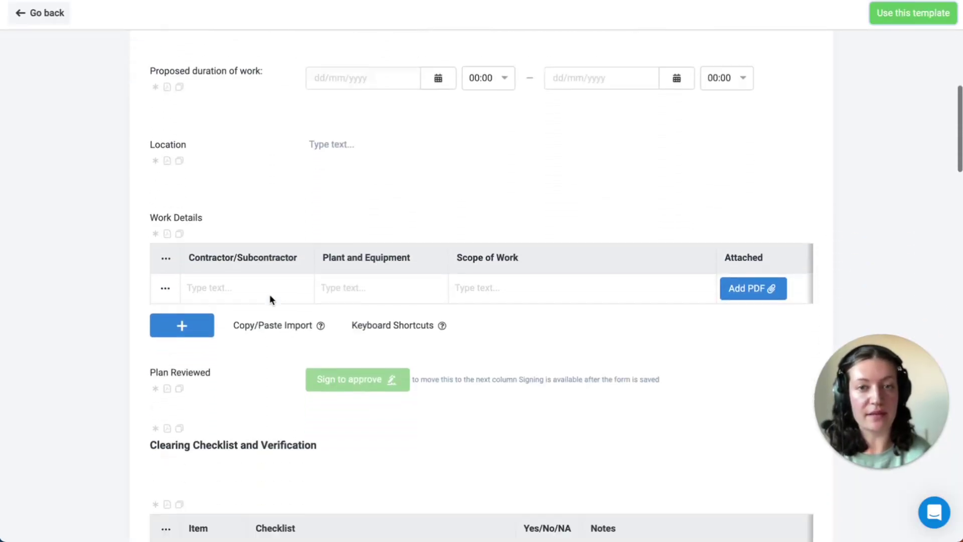
pyautogui.scroll(-2, 270, 299)
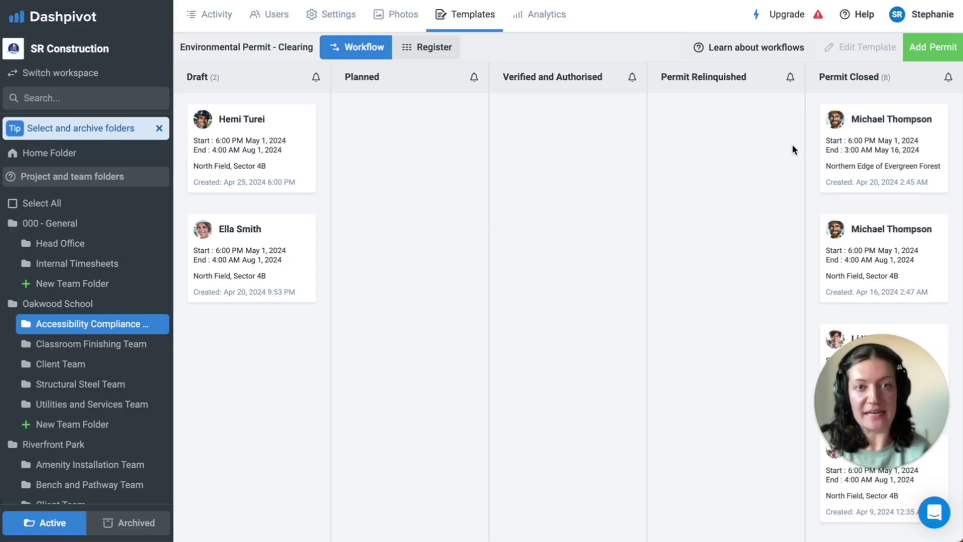
# - Open a new Environmental Permit - Clearing form and review its sections from the instructions through the team sign-on and sign-off tables
pyautogui.click(925, 50)
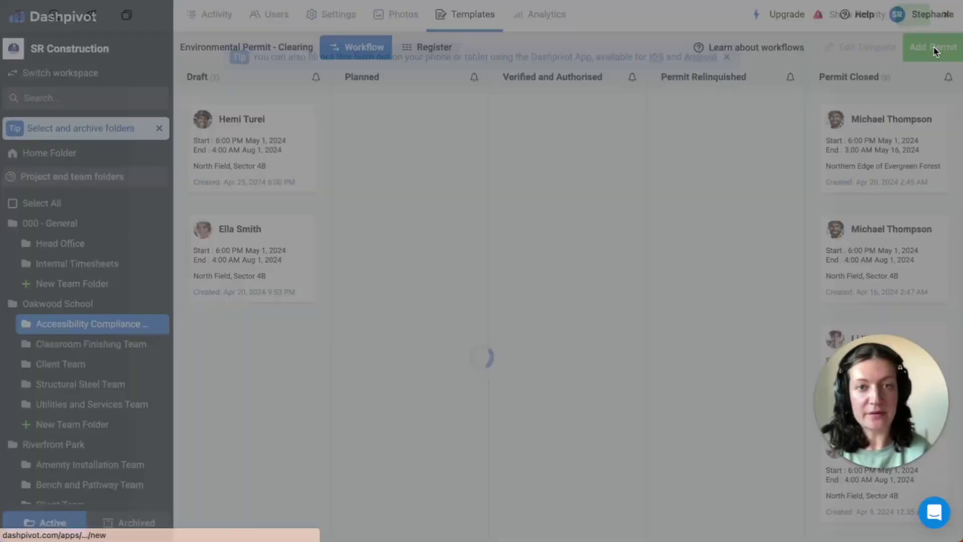
pyautogui.scroll(-8, 836, 234)
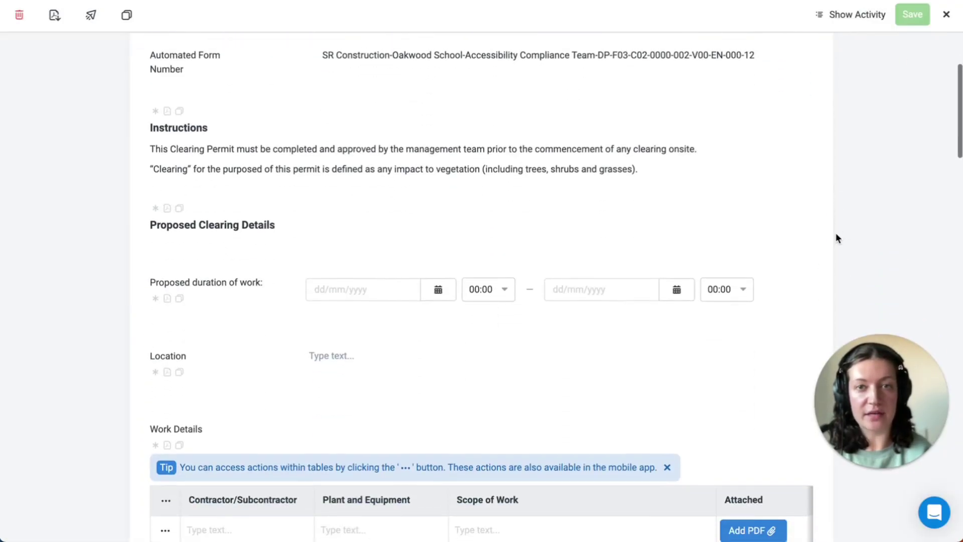
pyautogui.scroll(-10, 836, 232)
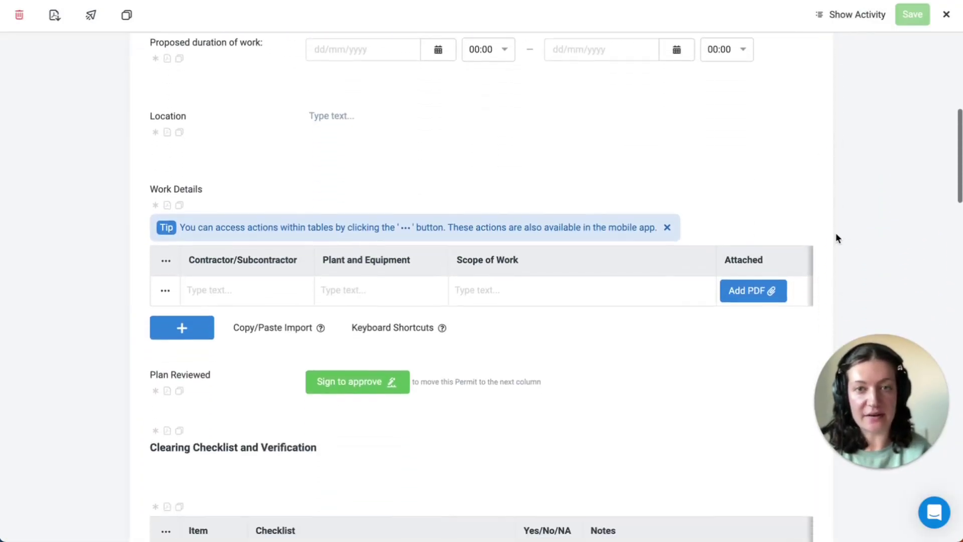
pyautogui.scroll(-11, 836, 232)
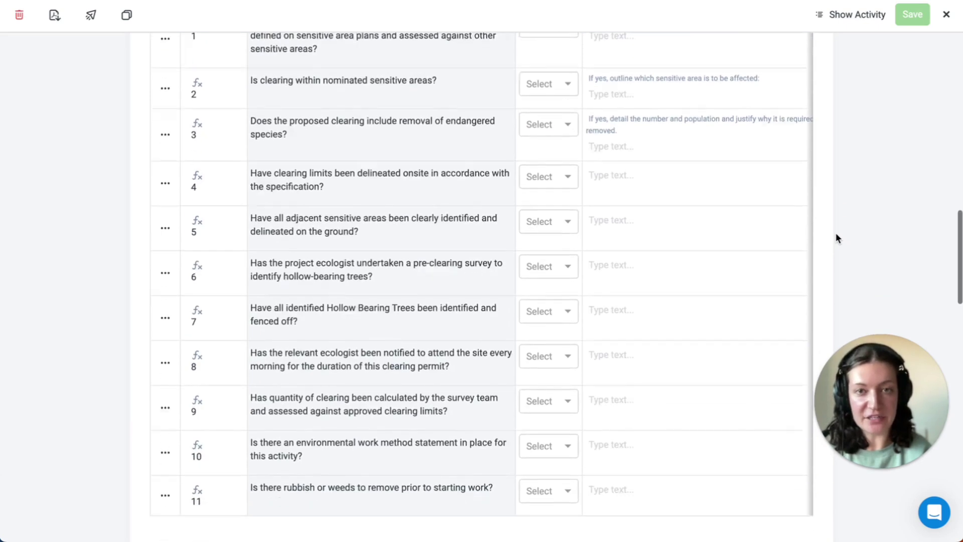
pyautogui.scroll(-9, 835, 233)
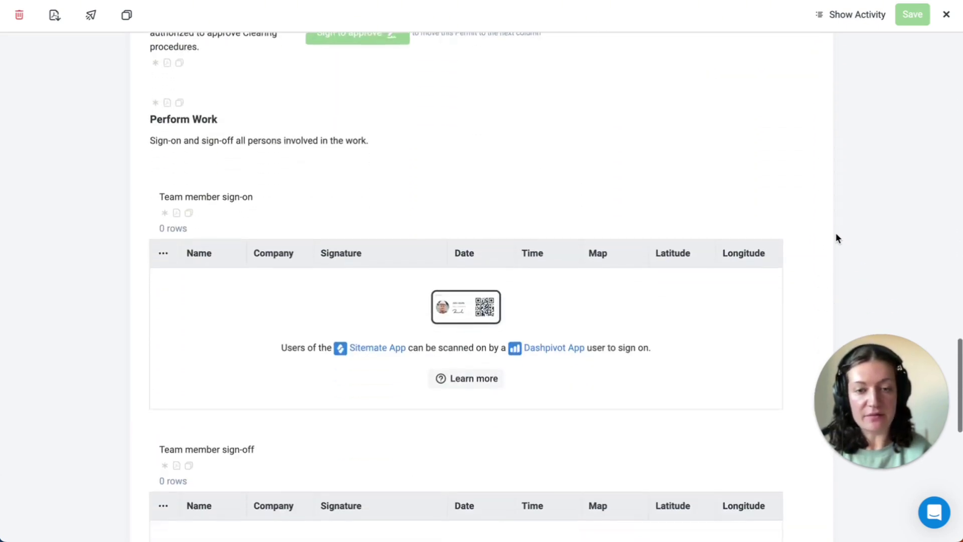
pyautogui.scroll(-7, 835, 233)
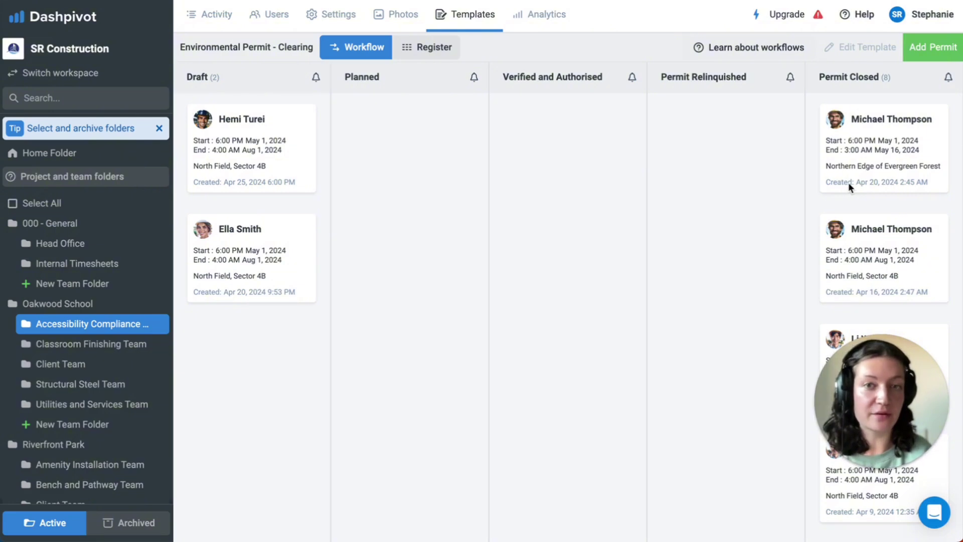
# - Add two users to the email notification list for forms entering the Permit Relinquished workflow column
pyautogui.click(791, 76)
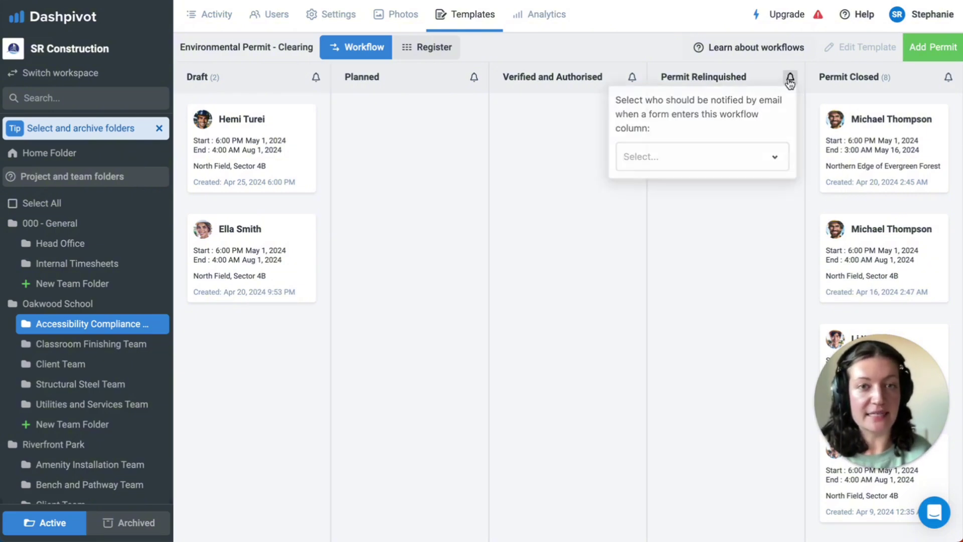
pyautogui.click(748, 164)
pyautogui.scroll(-2, 742, 245)
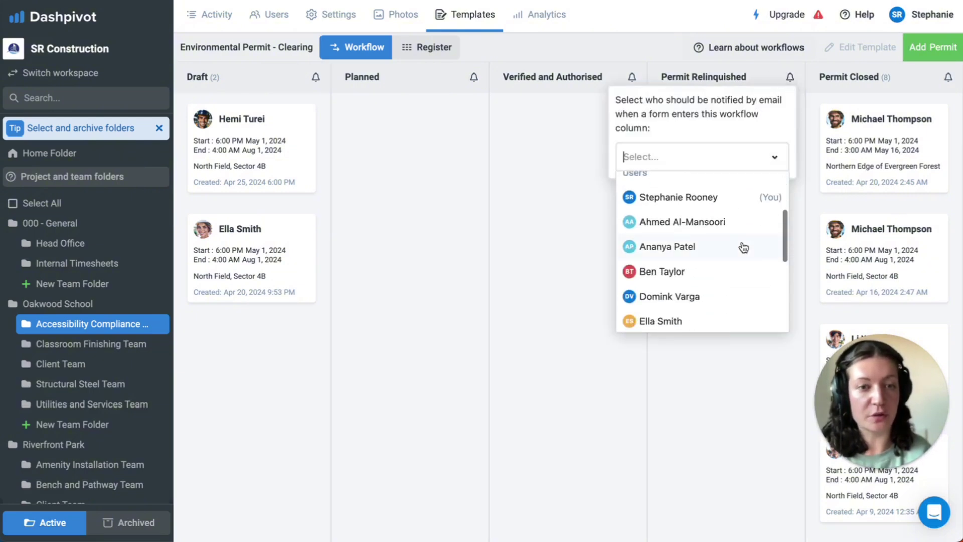
pyautogui.click(742, 245)
pyautogui.click(739, 271)
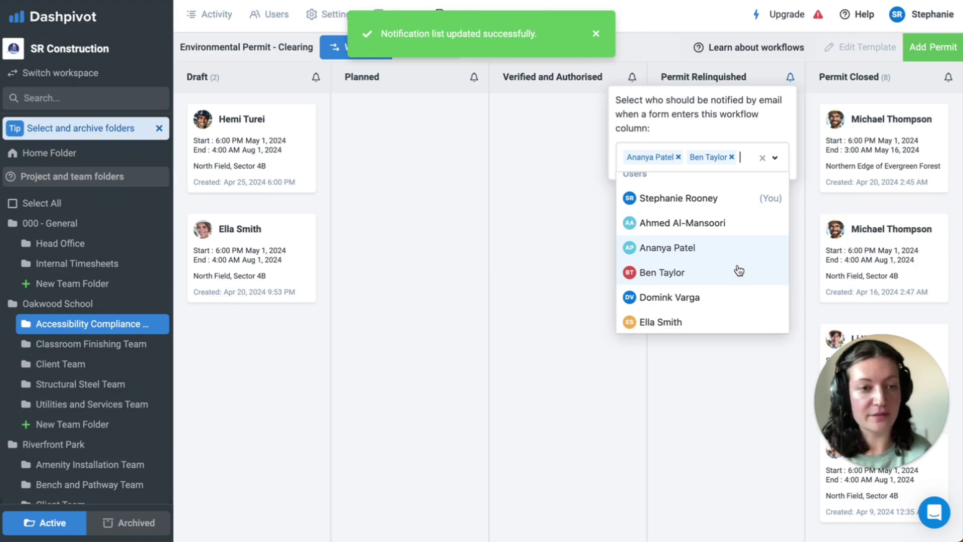
pyautogui.click(552, 215)
# - Sign the Plan Reviewed approval on the draft permit created Apr 25, 2024, and close the form
pyautogui.click(293, 152)
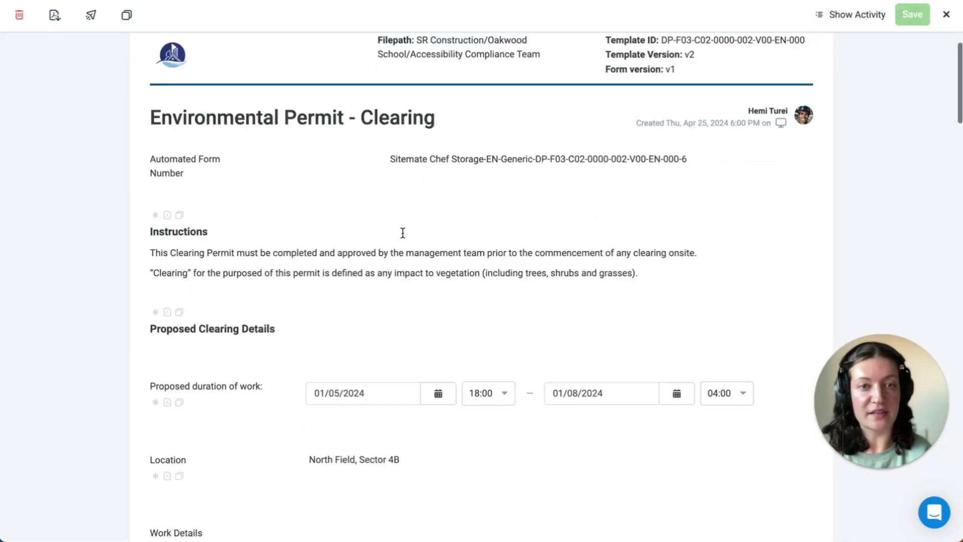
pyautogui.scroll(-10, 402, 232)
pyautogui.scroll(-7, 403, 238)
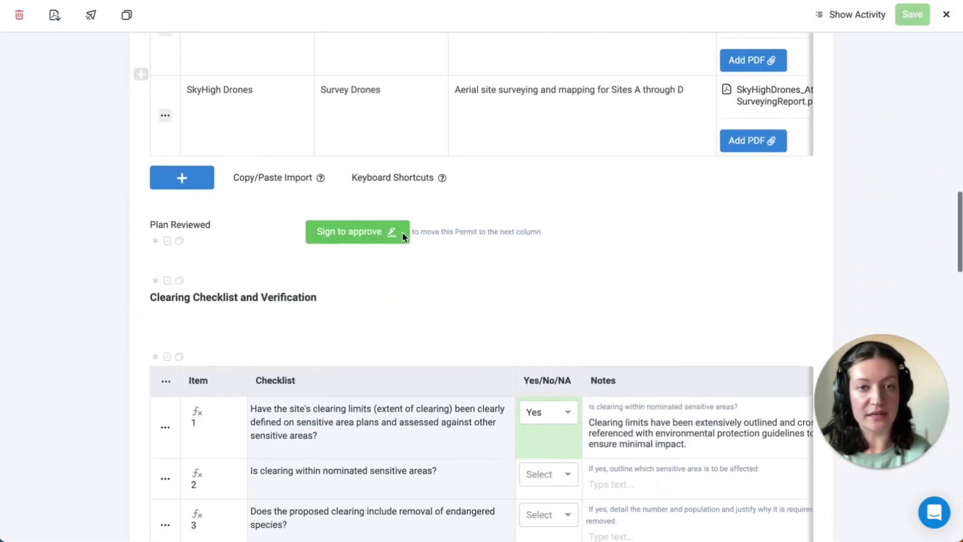
pyautogui.click(386, 234)
pyautogui.click(441, 329)
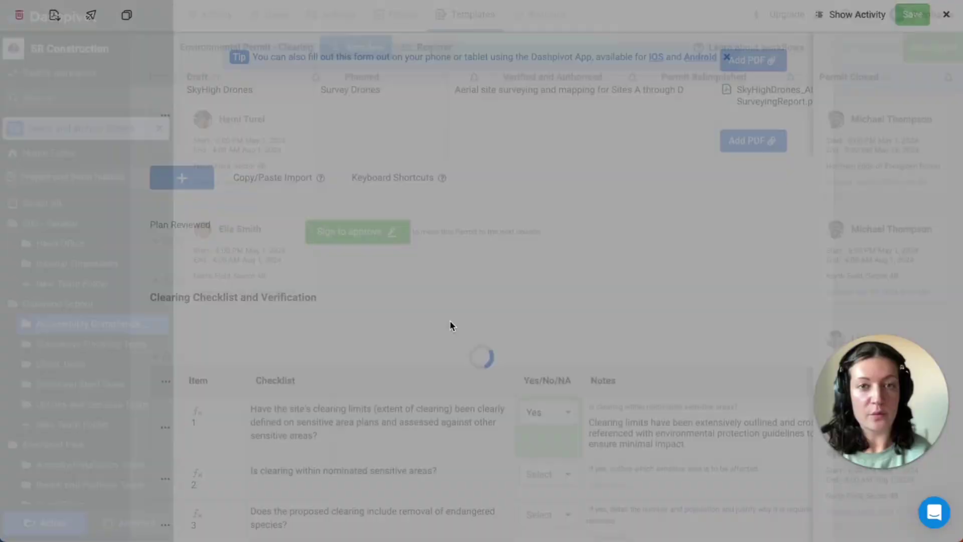
pyautogui.click(957, 15)
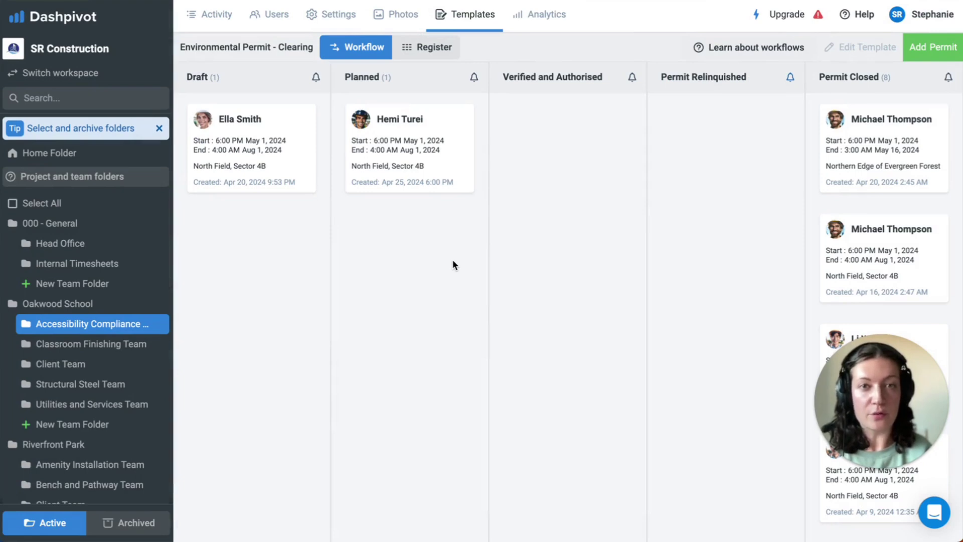
# - Switch the permits to the register view, filter them by a single creator, and select all the filtered permits
pyautogui.click(409, 46)
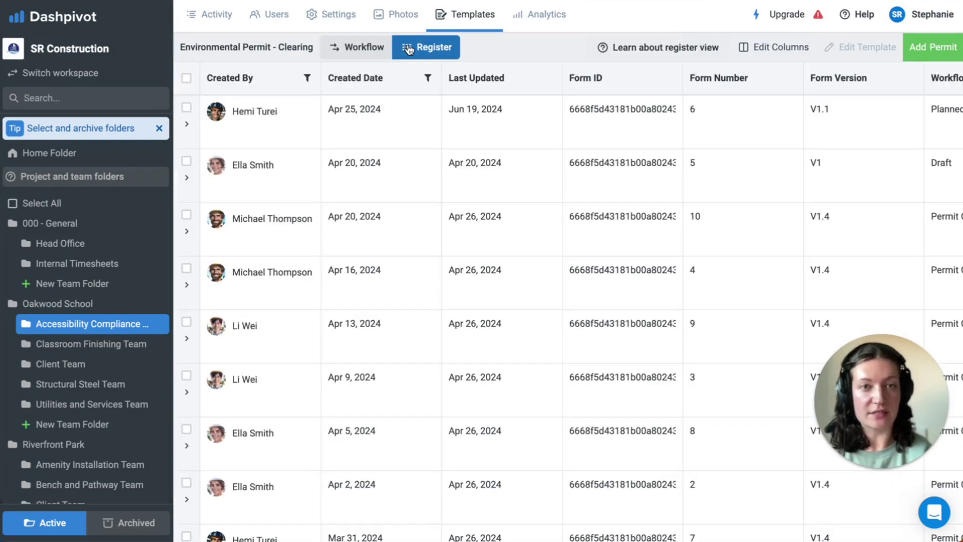
pyautogui.scroll(-2, 410, 219)
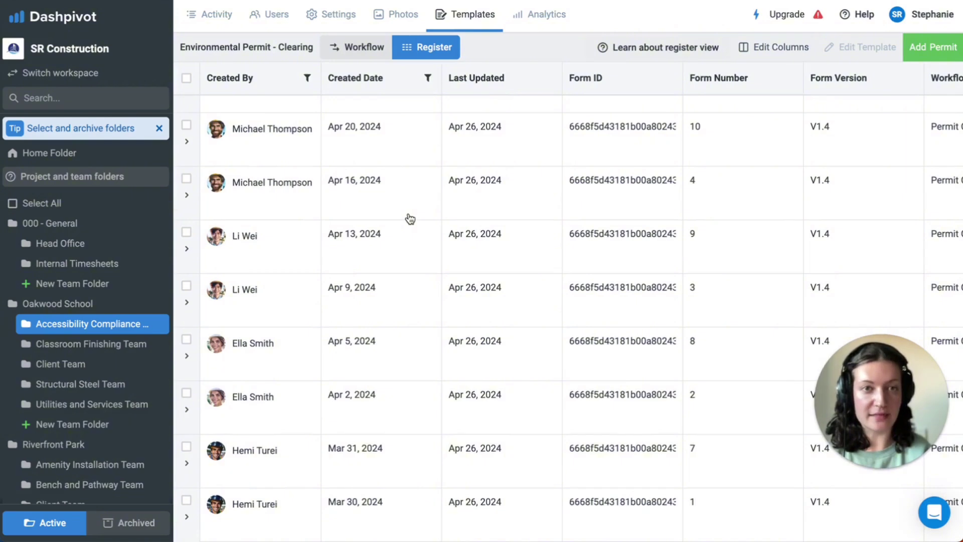
pyautogui.click(307, 78)
pyautogui.click(322, 111)
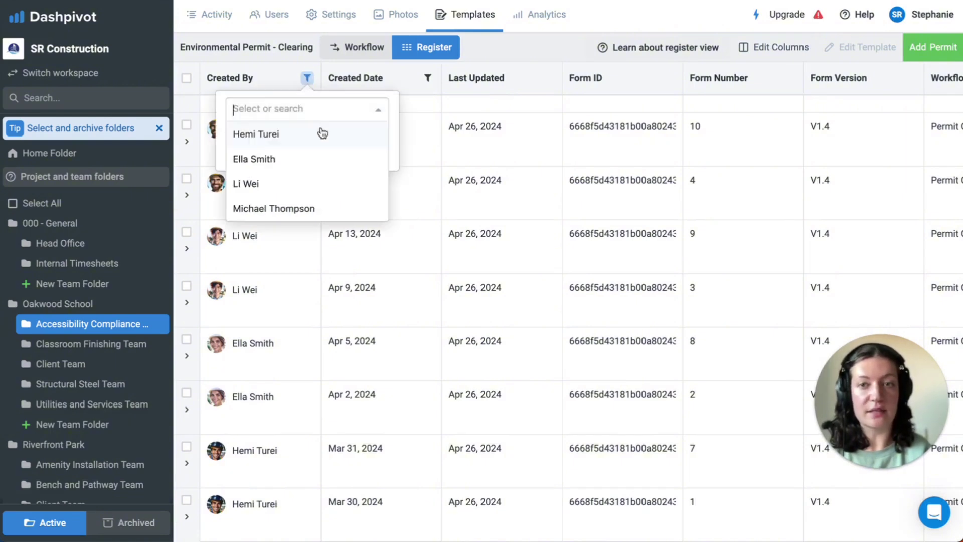
pyautogui.click(323, 133)
pyautogui.click(371, 154)
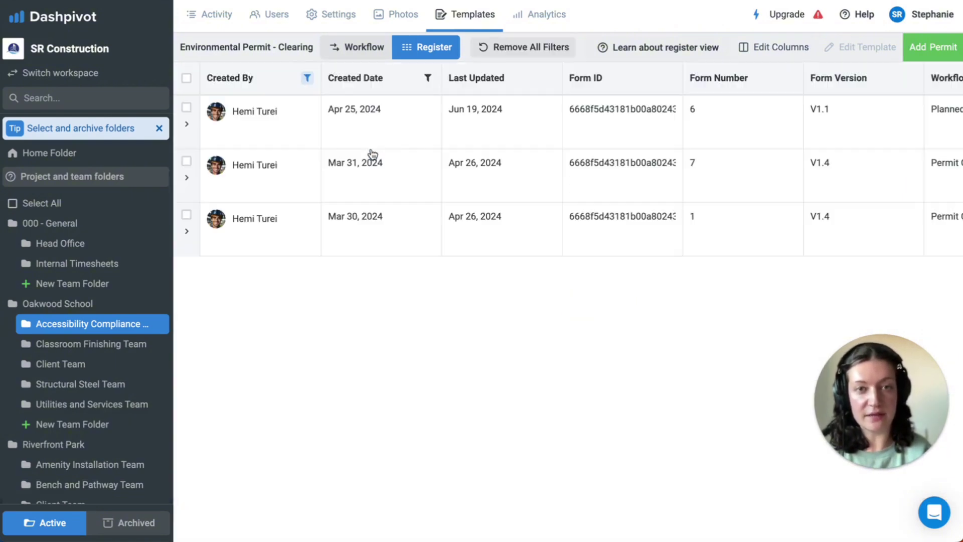
pyautogui.click(186, 77)
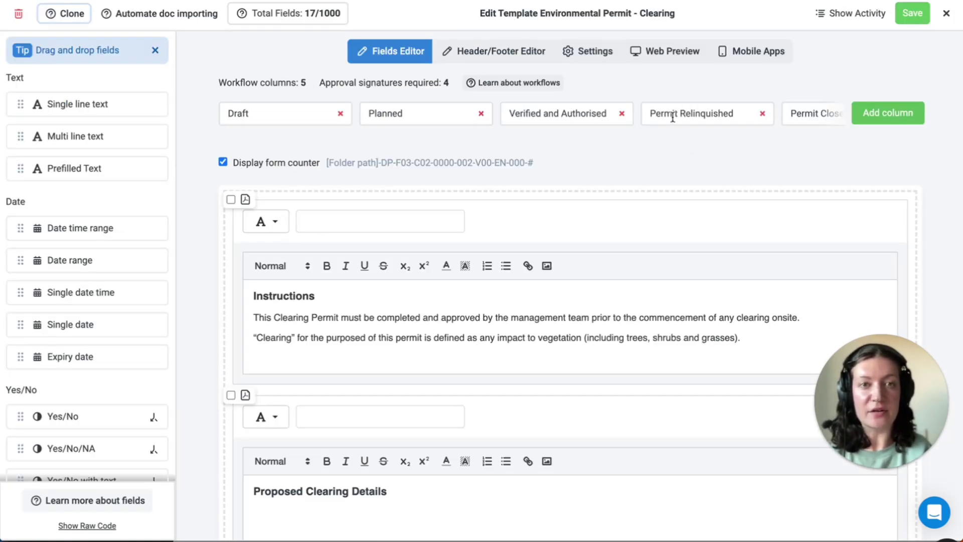
# - Remove the Verified and Authorised column from the template's workflow and add a new column at the end
pyautogui.click(622, 115)
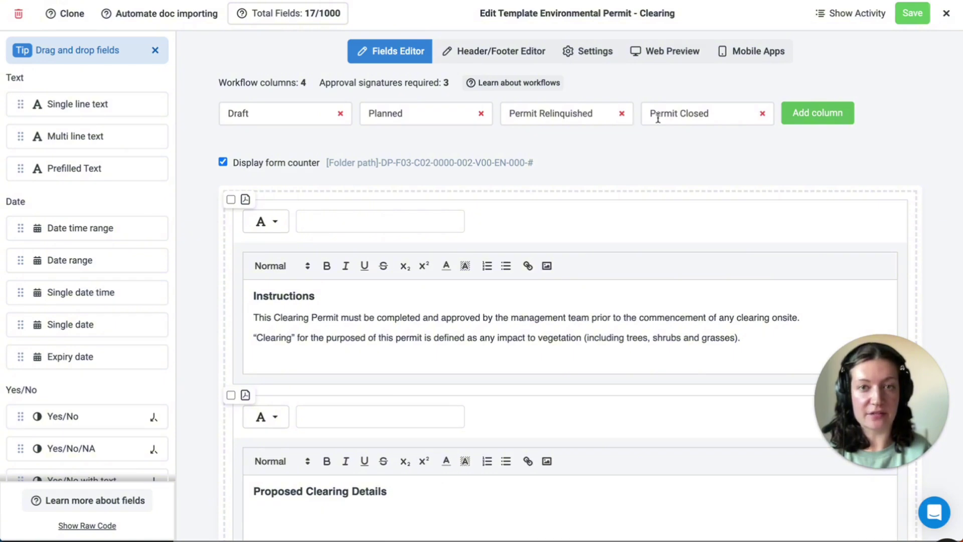
pyautogui.click(811, 114)
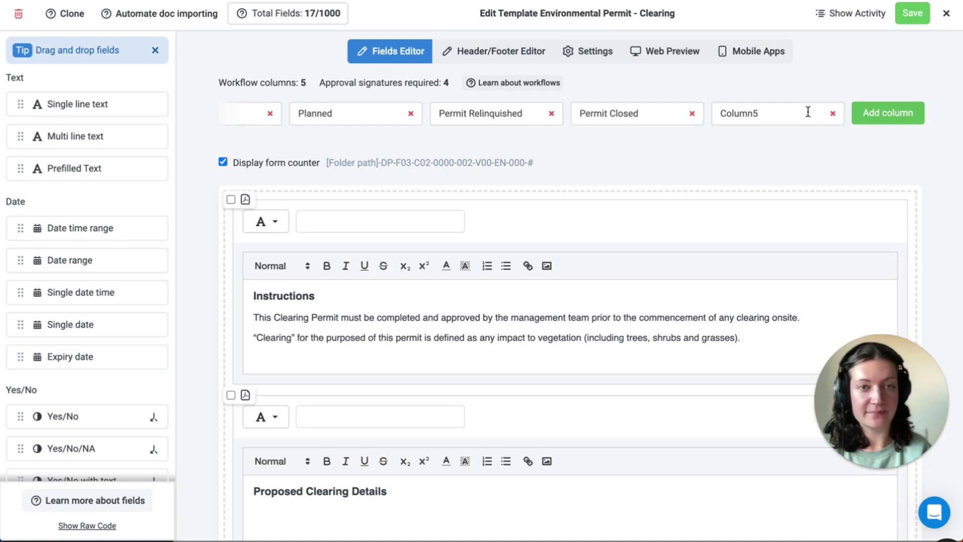
# - Add approval signature logic to the Closure Signature field in the template's Work Completion - Closing section
pyautogui.scroll(-15, 613, 412)
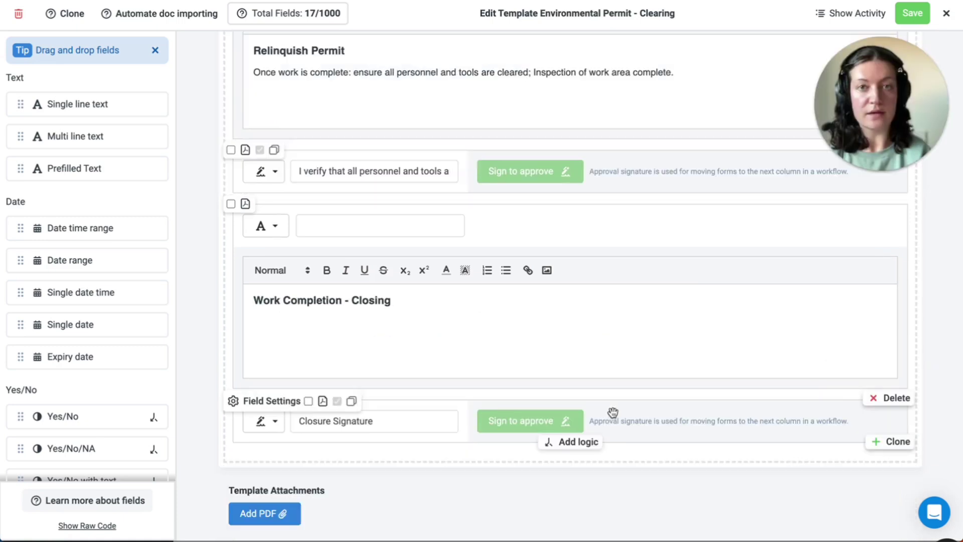
pyautogui.click(578, 443)
pyautogui.scroll(-3, 578, 443)
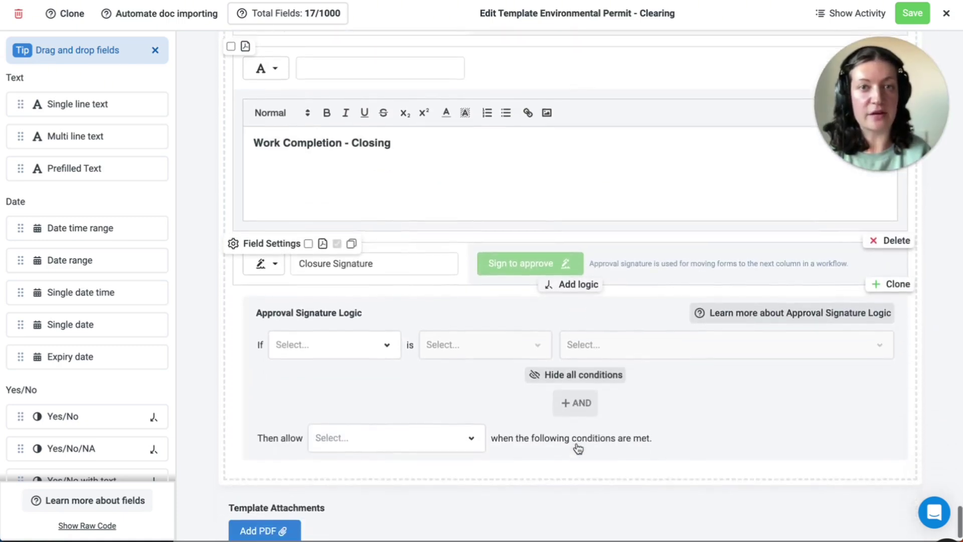
pyautogui.scroll(-1, 576, 349)
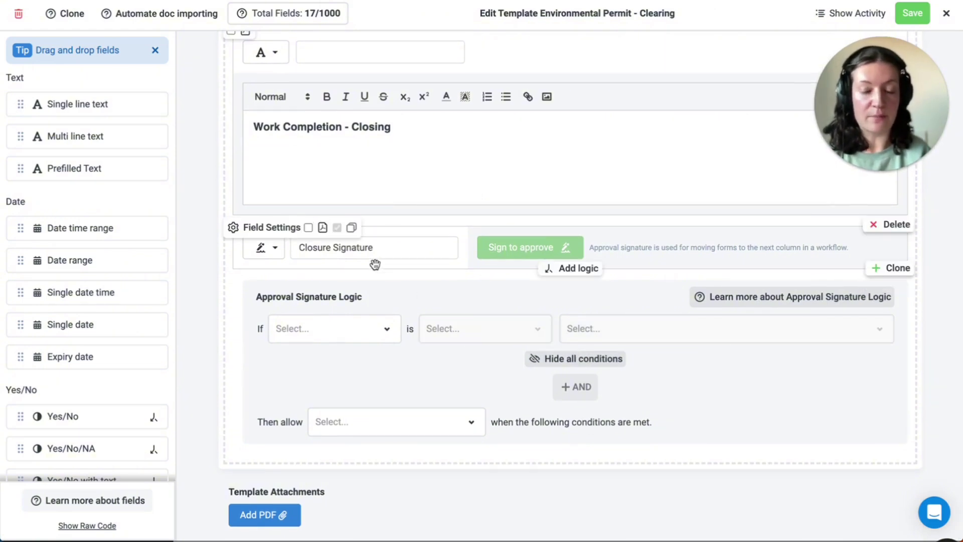
# - Set the Closure Signature's logic condition to Permission Type, Equal to, Organisation controller
pyautogui.click(380, 337)
pyautogui.click(372, 361)
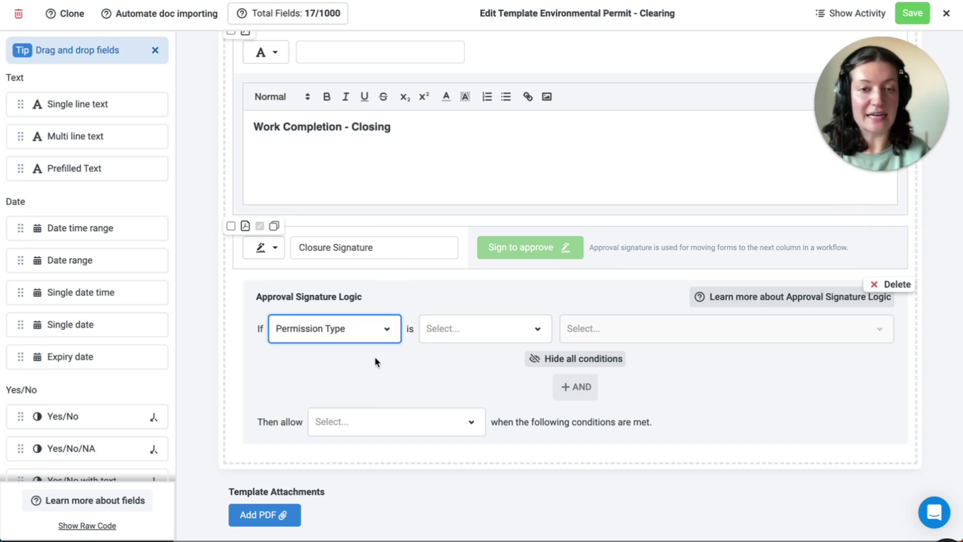
pyautogui.click(467, 332)
pyautogui.click(470, 357)
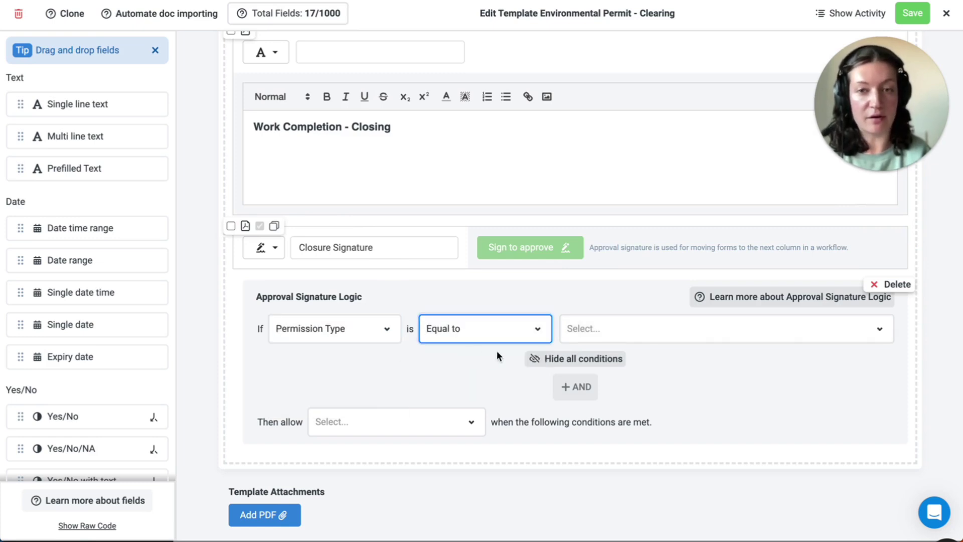
pyautogui.click(585, 329)
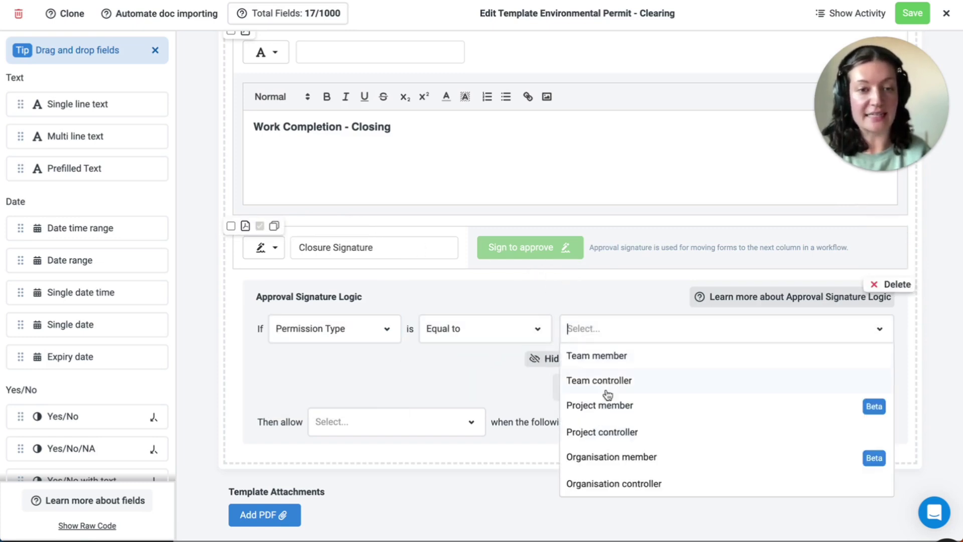
pyautogui.click(612, 483)
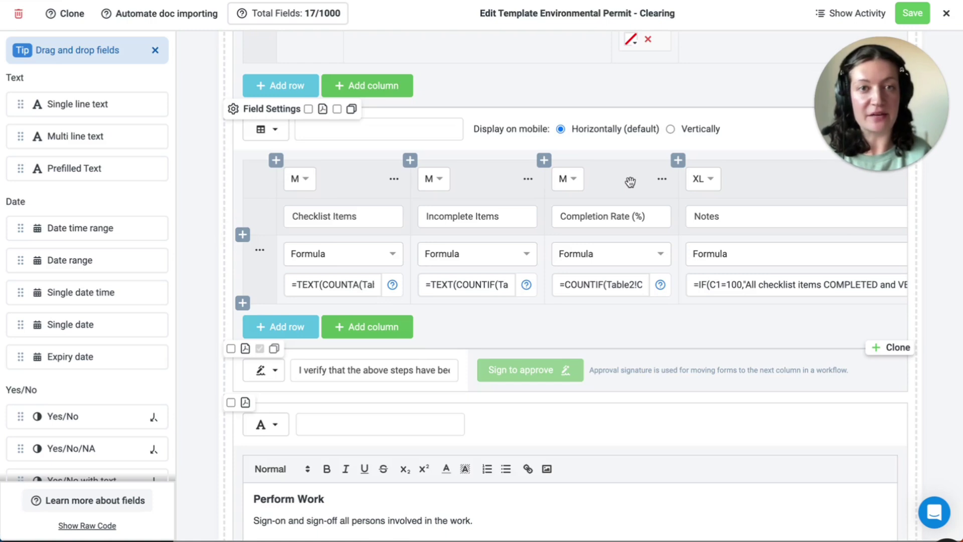
# - Open the Completion Rate (%) formula in the template's checklist summary table
pyautogui.click(601, 285)
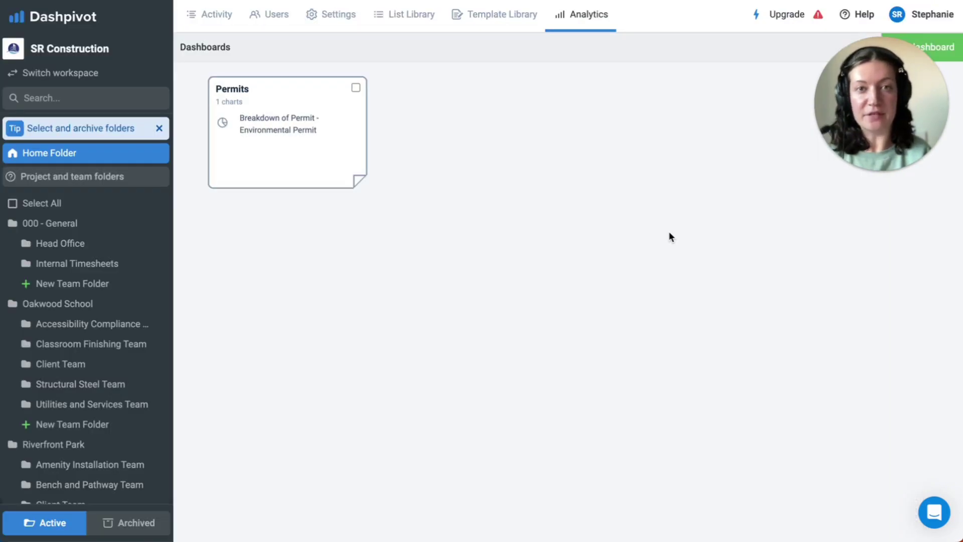
# - Open the Permits analytics dashboard containing the environmental permit breakdown chart
pyautogui.click(298, 131)
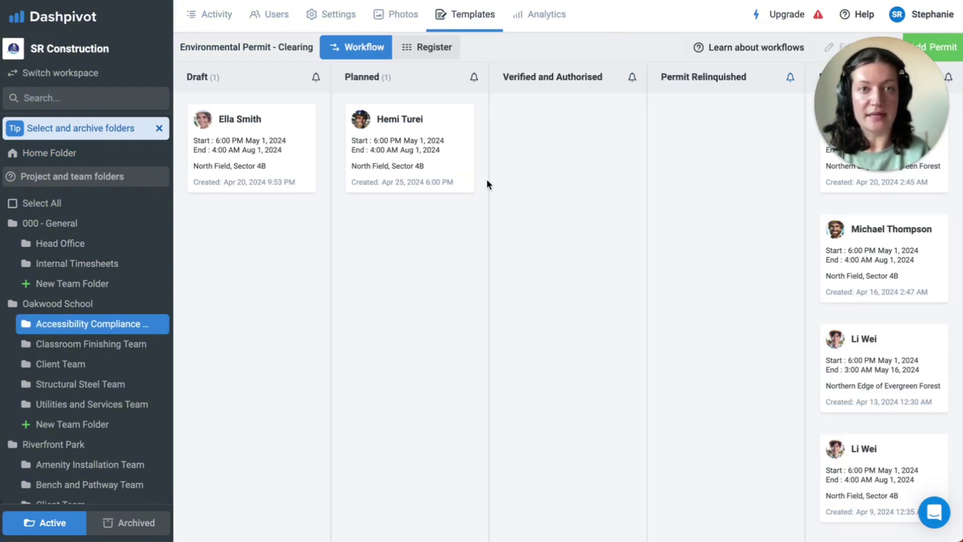
# - Choose the permission level of the first active visitor in the Accessibility Compliance team folder
pyautogui.click(274, 16)
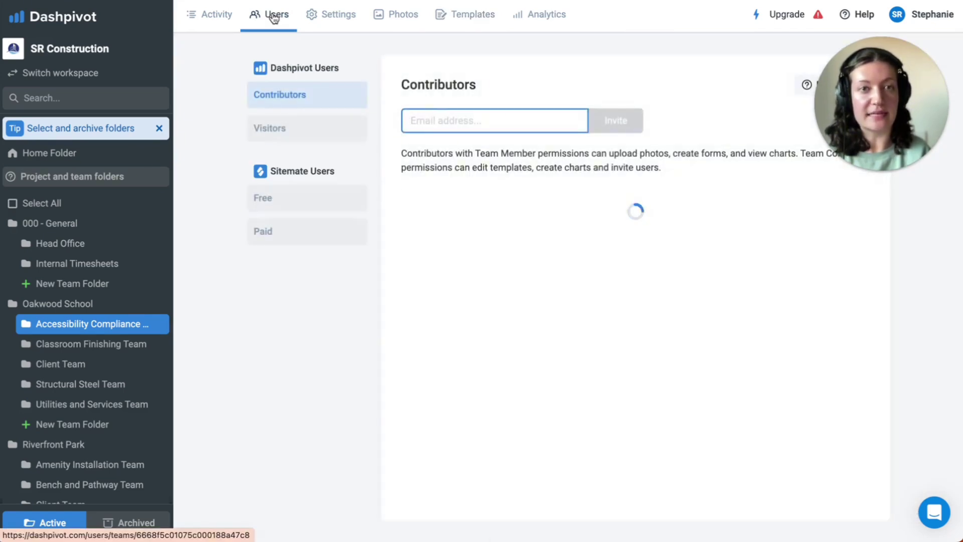
pyautogui.click(311, 131)
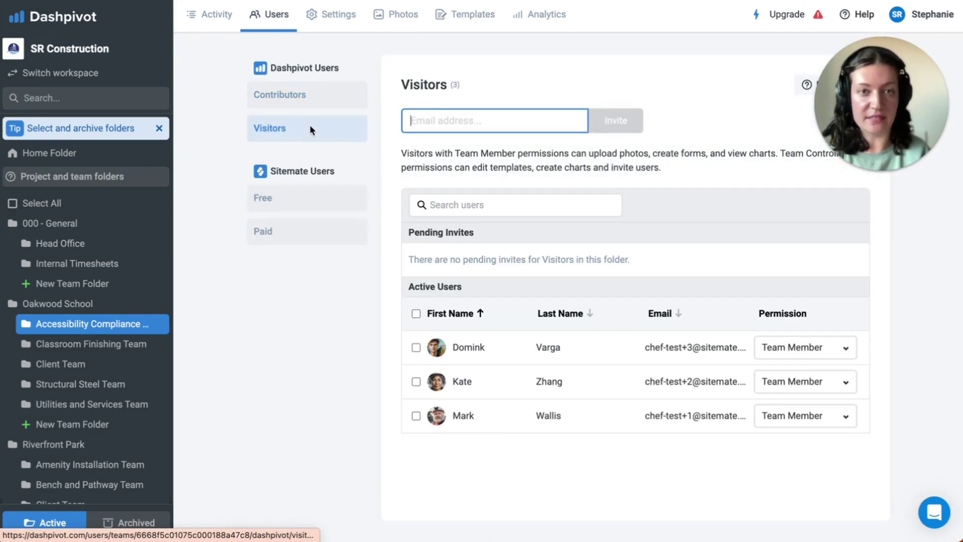
pyautogui.click(805, 348)
pyautogui.click(808, 375)
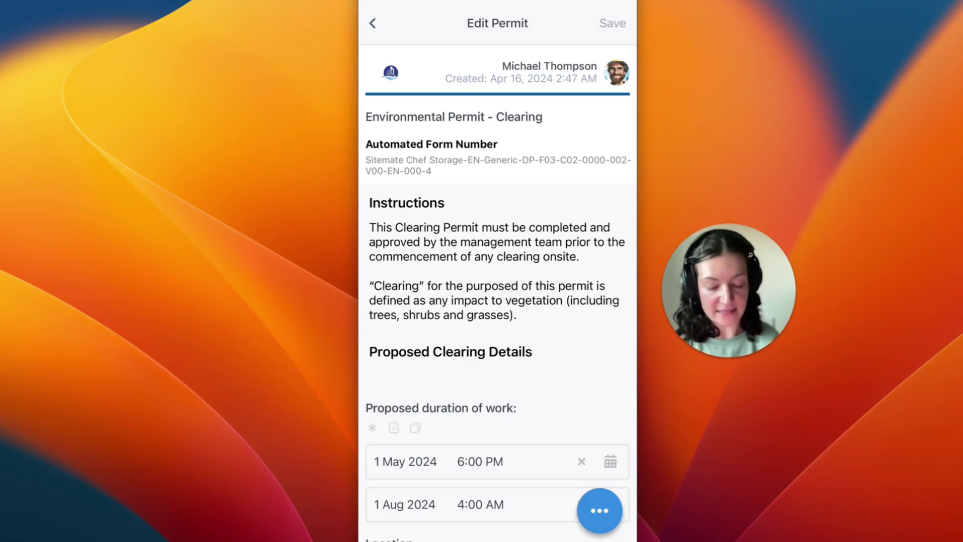
# - Open the available actions for the mobile permit created Apr 16, 2024, and choose one
pyautogui.click(600, 511)
pyautogui.click(599, 254)
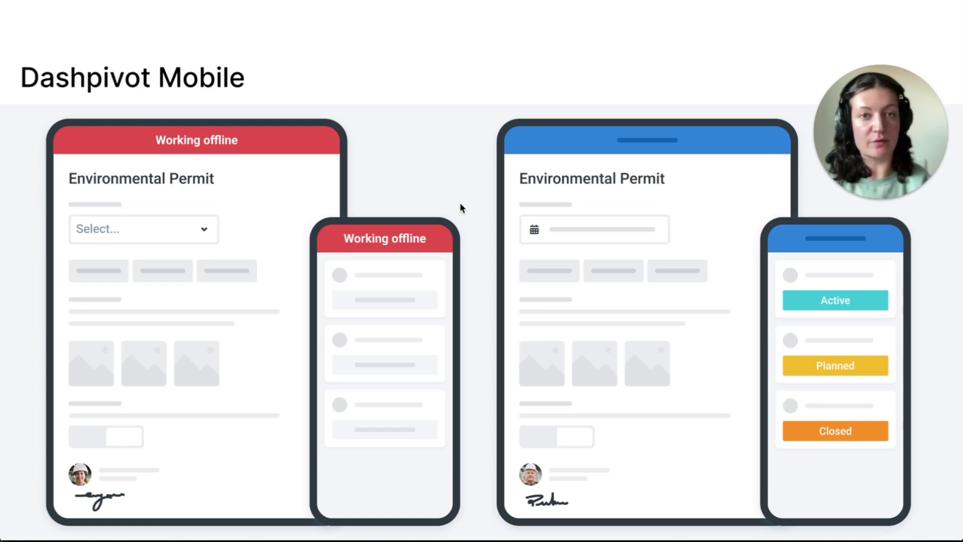
pyautogui.press('Right')
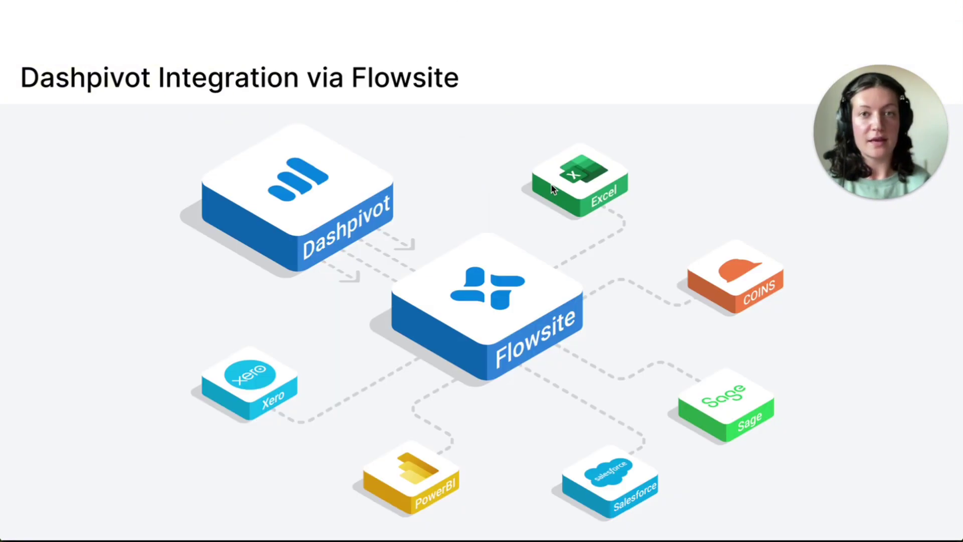